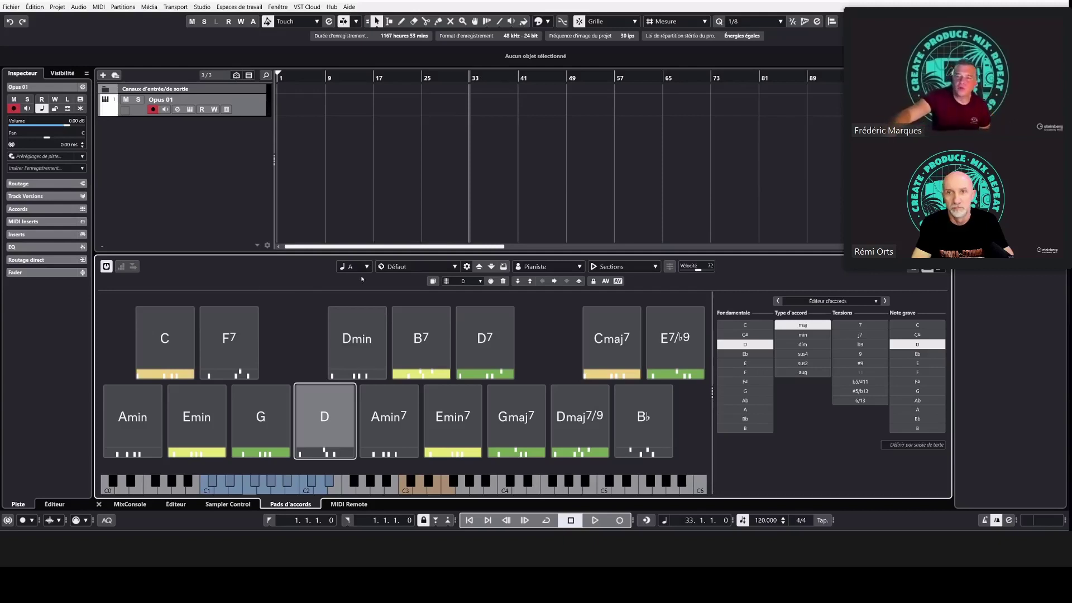
Load the Day Dreaming chord pad preset and audition its Amin and Emin7 pads
left_click(445, 267)
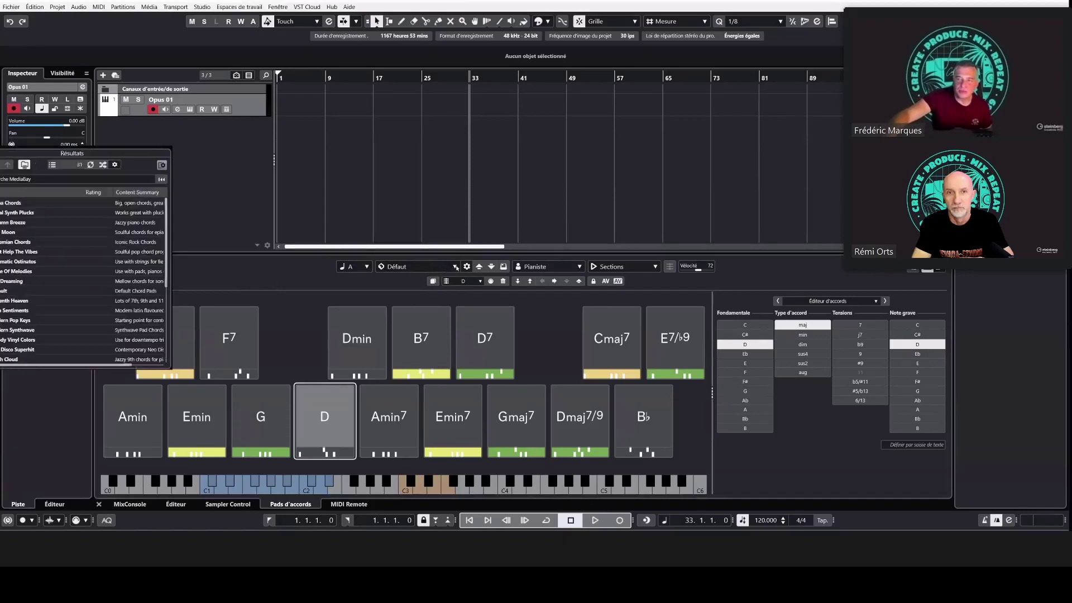
double_click(44, 281)
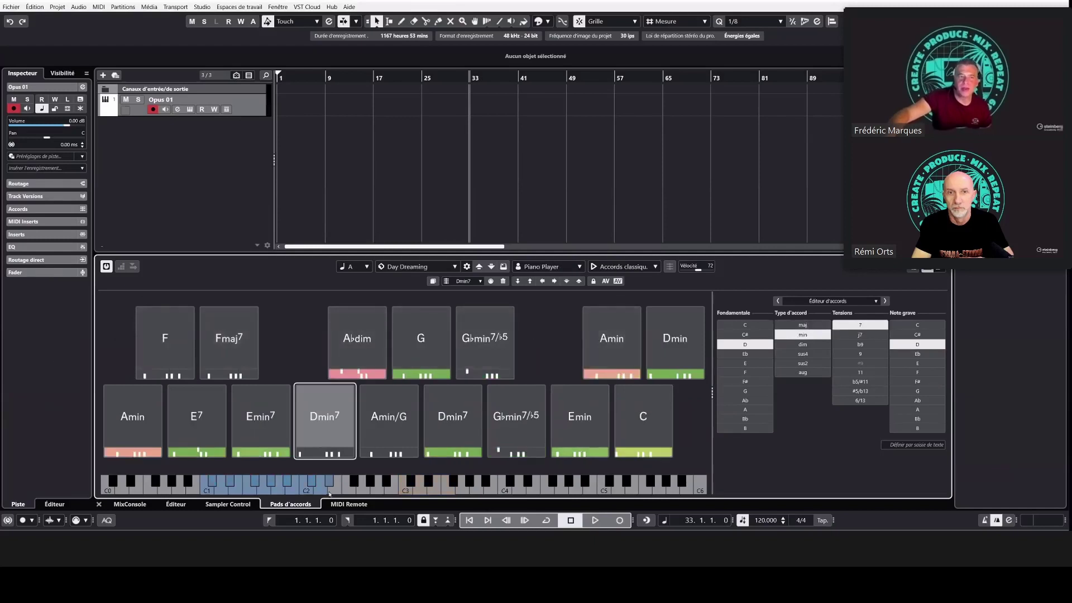
left_click(124, 436)
left_click(260, 416)
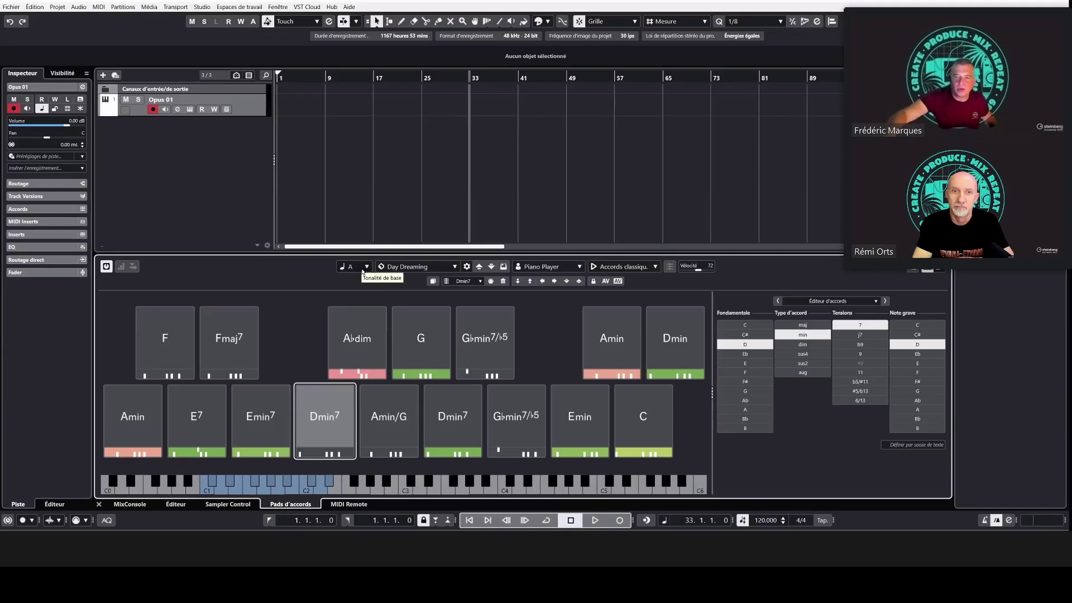
Try the chord pads in root key F, restore root key A, and view the Dmin7 pad's chord editor
left_click(362, 268)
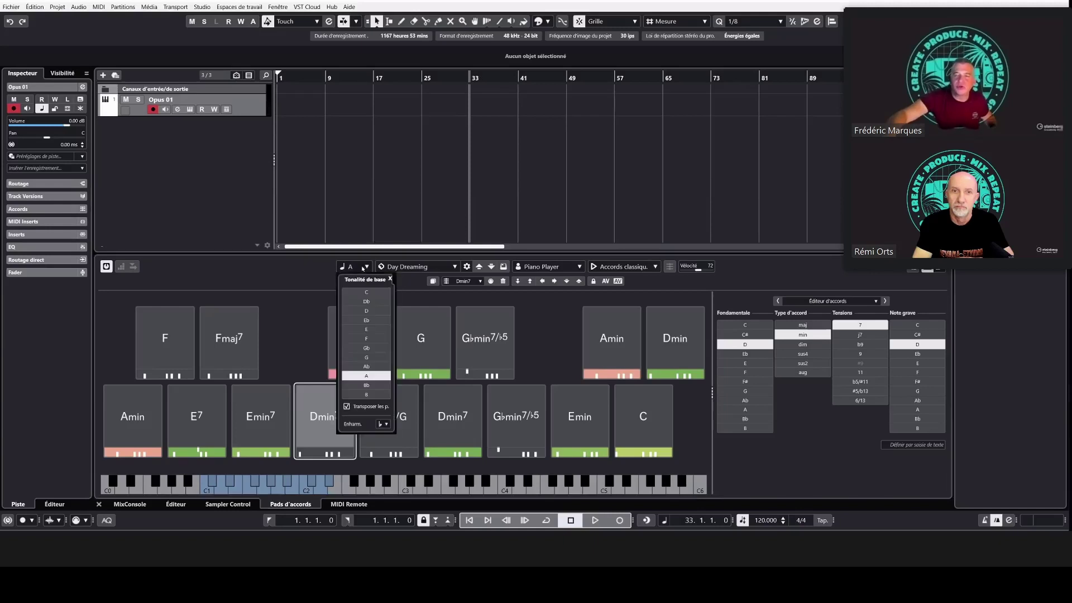
left_click(369, 340)
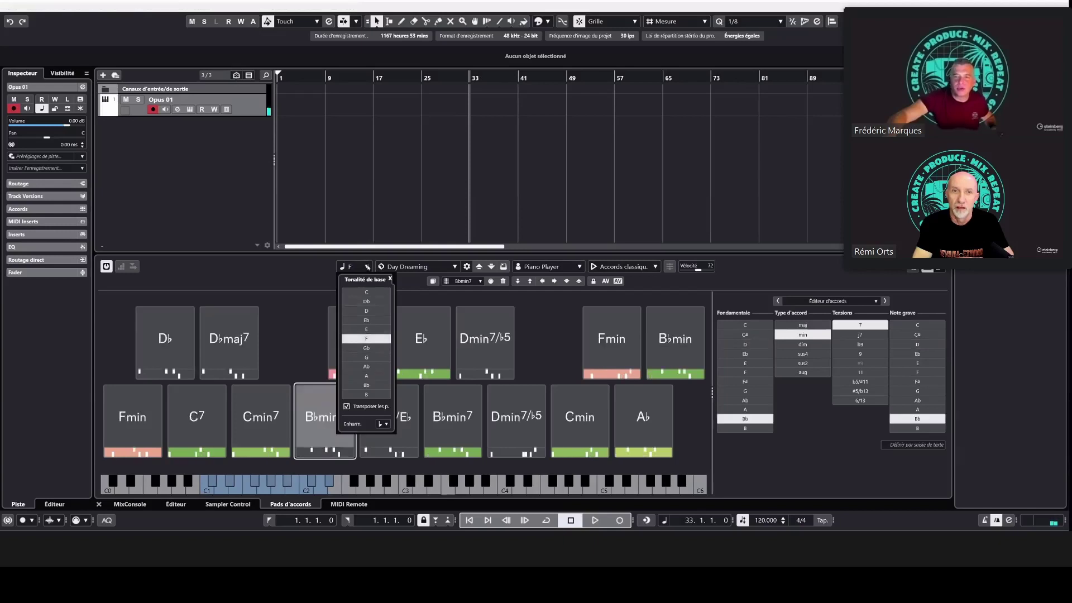
left_click(367, 377)
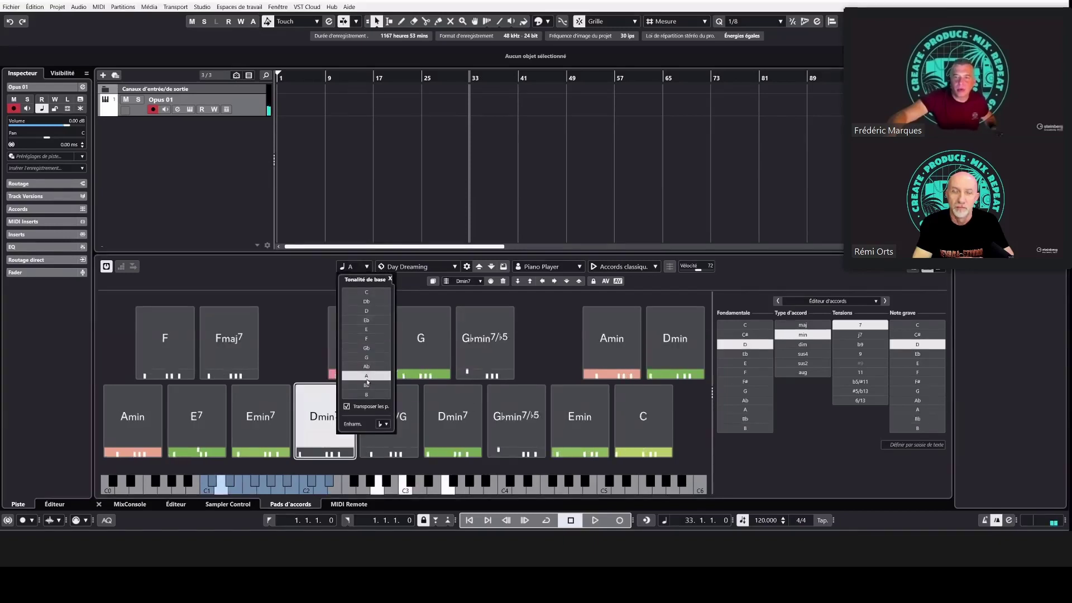
left_click(480, 282)
left_click(481, 282)
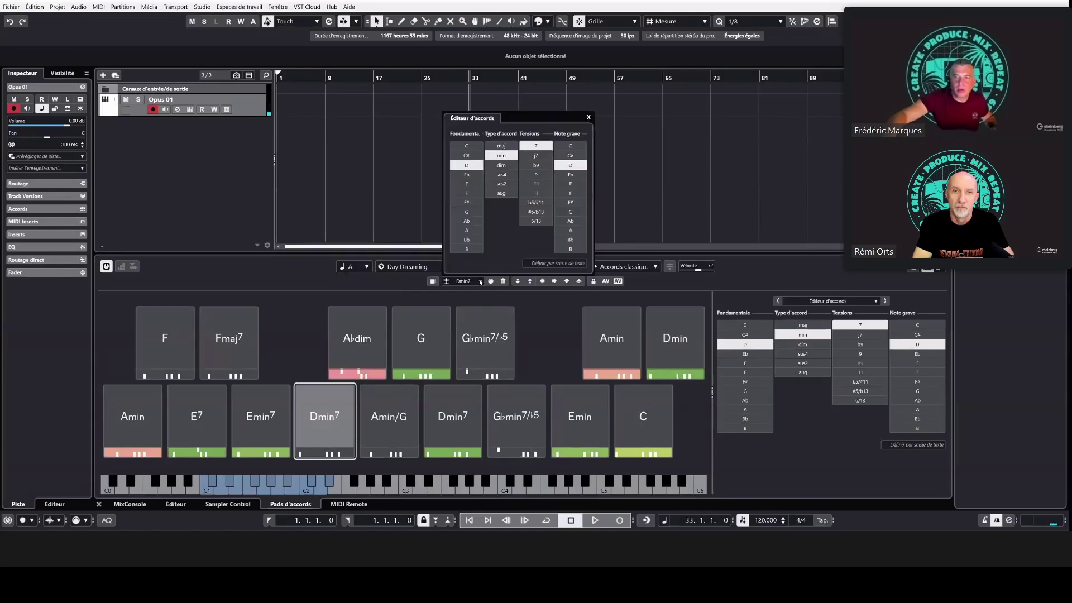
left_click(406, 285)
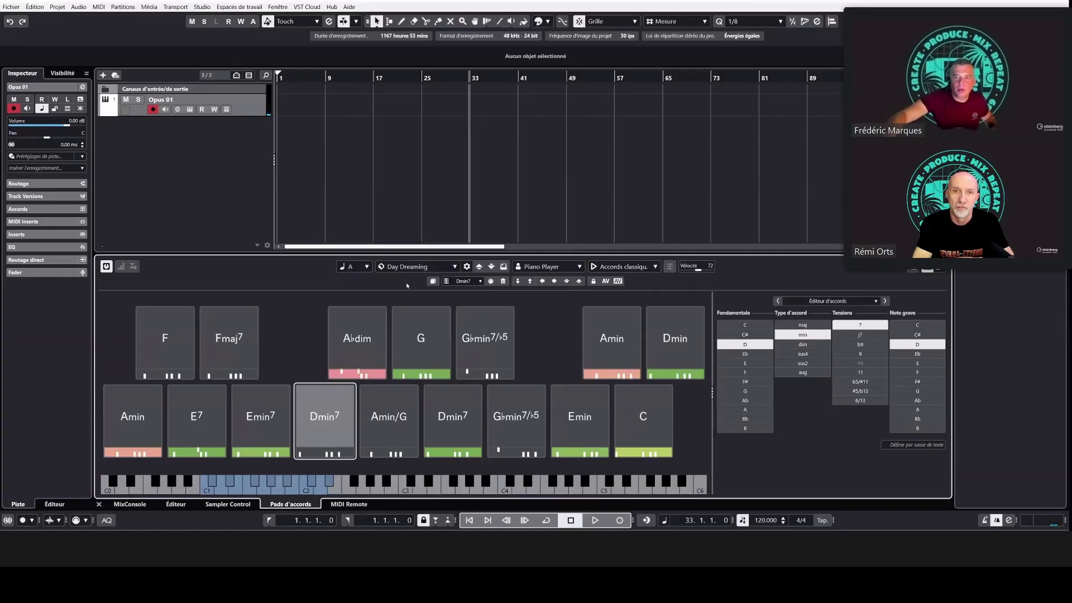
Transpose the chord pads by setting their root key to Eb
left_click(352, 267)
left_click(366, 320)
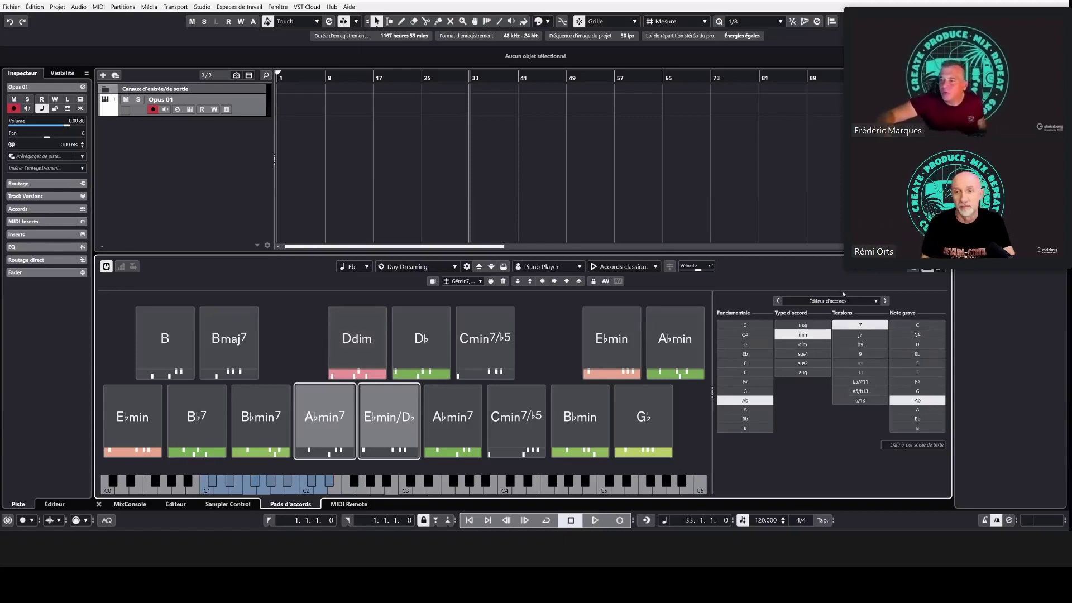
Reassign the Abmin7 pad beside Ebmin/Db to root E, minor, with tensions 7 and b9 and bass note Ab
left_click(441, 422)
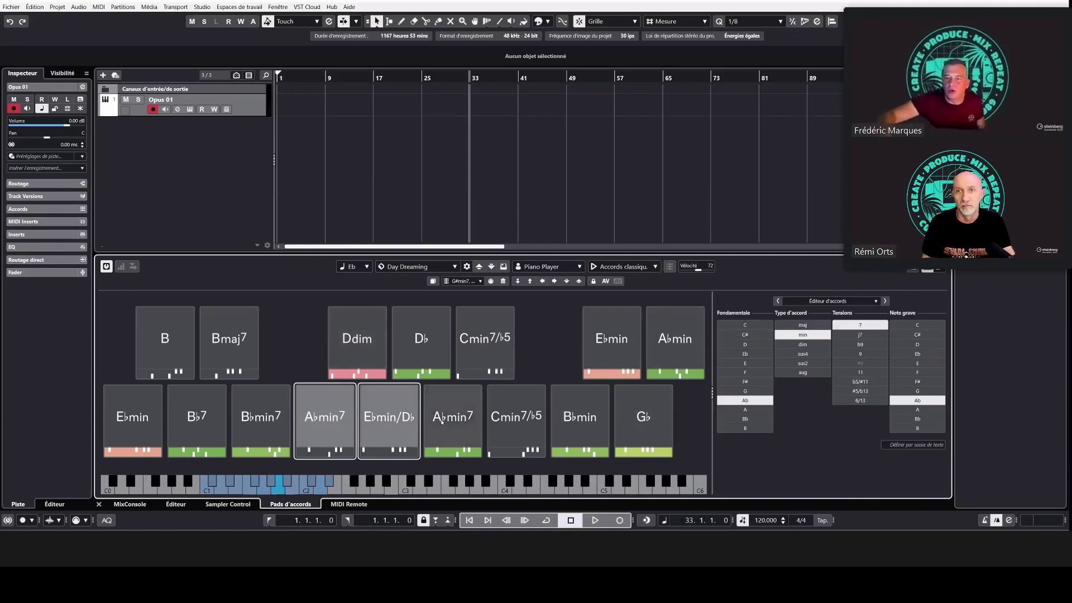
double_click(441, 422)
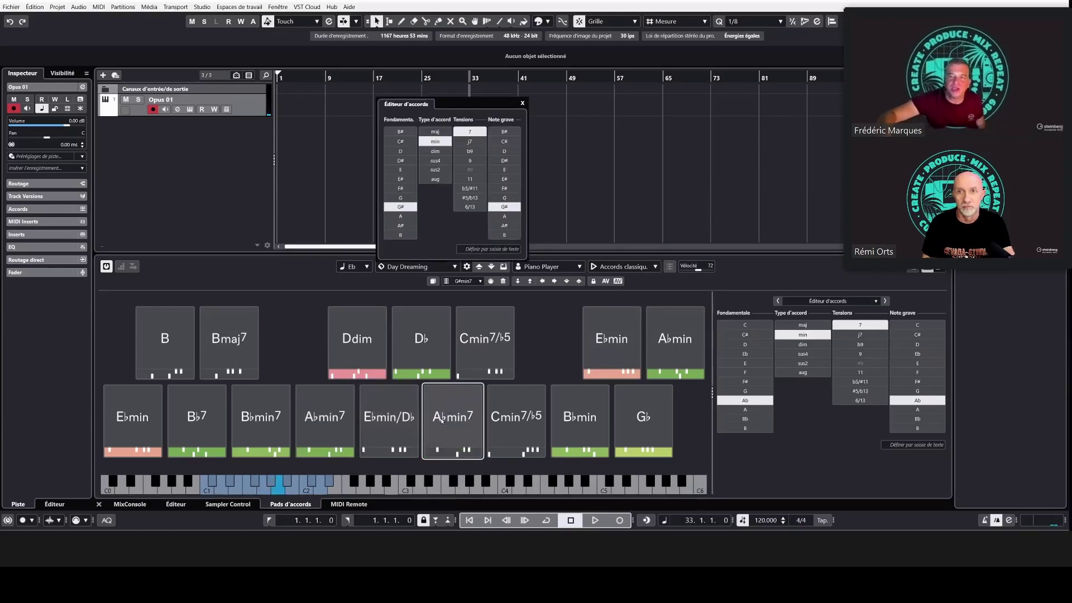
left_click(441, 421)
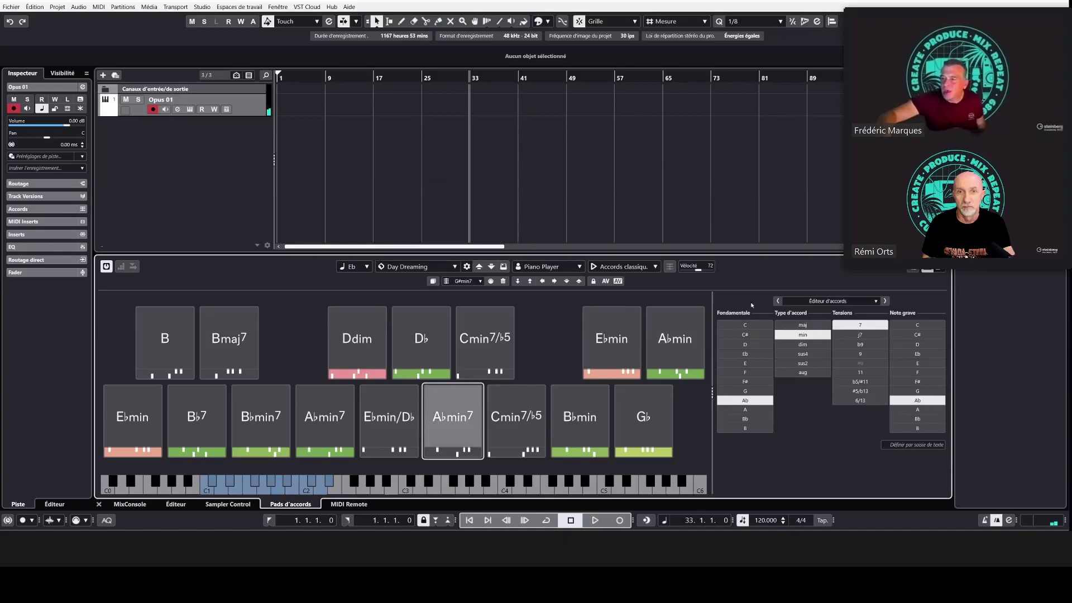
left_click(743, 363)
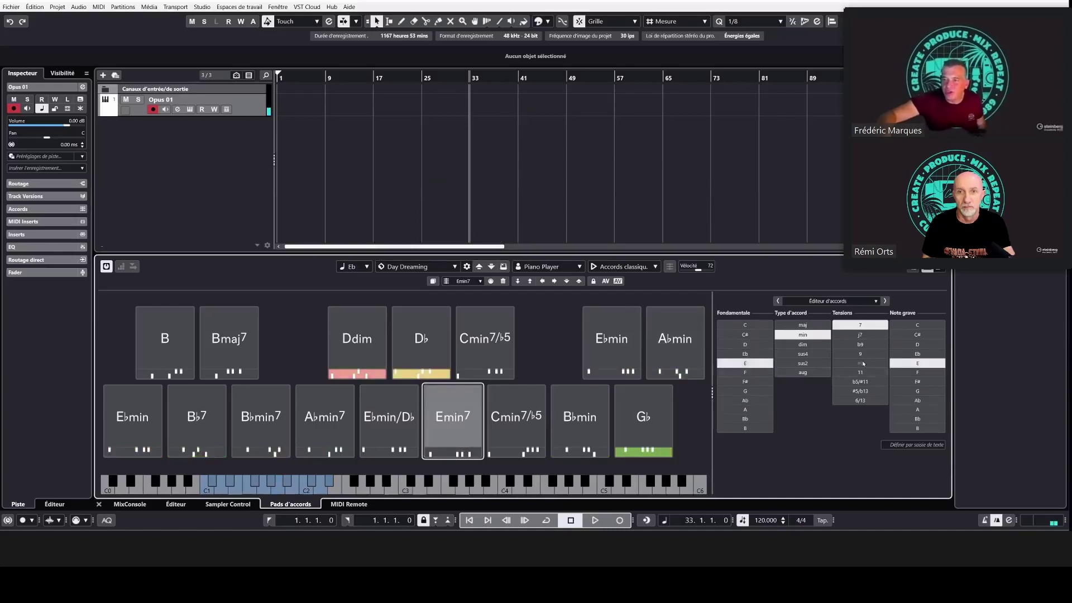
left_click(860, 344)
left_click(910, 401)
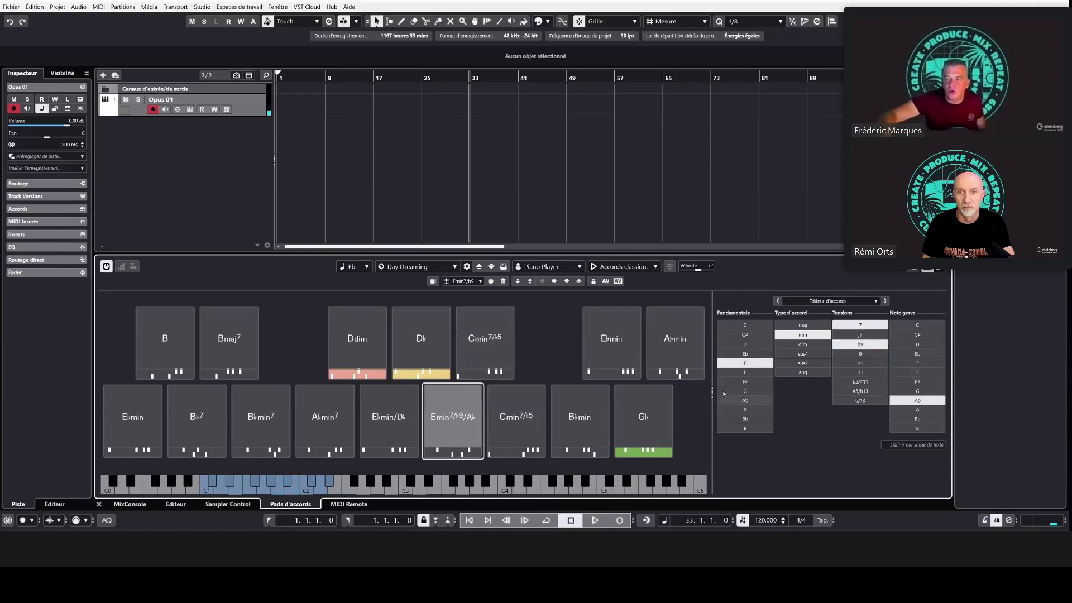
Show the chord suggestions as a list, pick the Bmin - Emin - F#min - Bmin cadence and look through the remaining suggestions
left_click(874, 302)
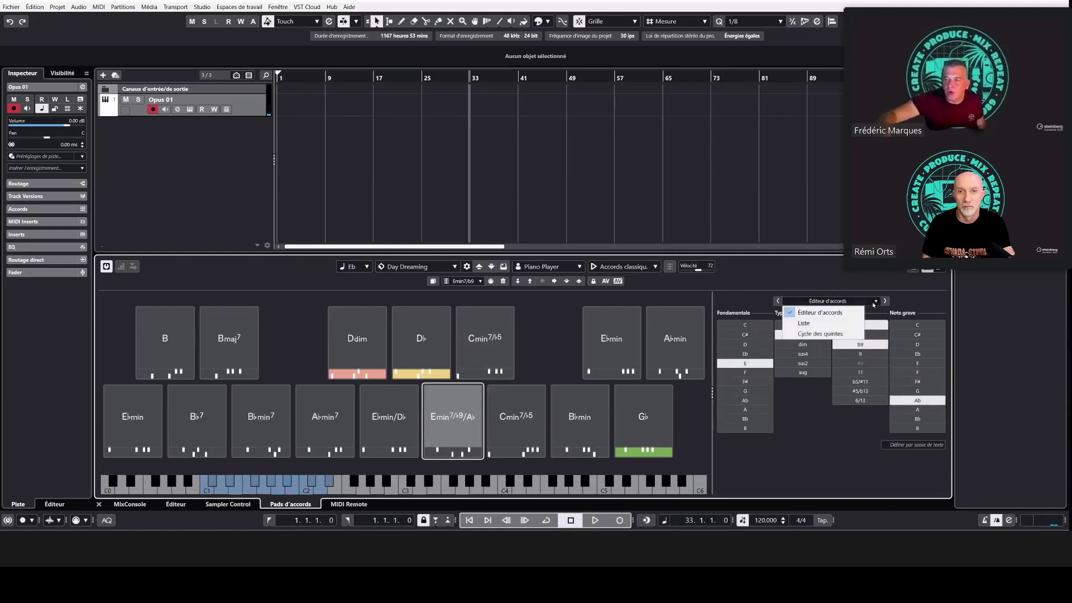
left_click(810, 326)
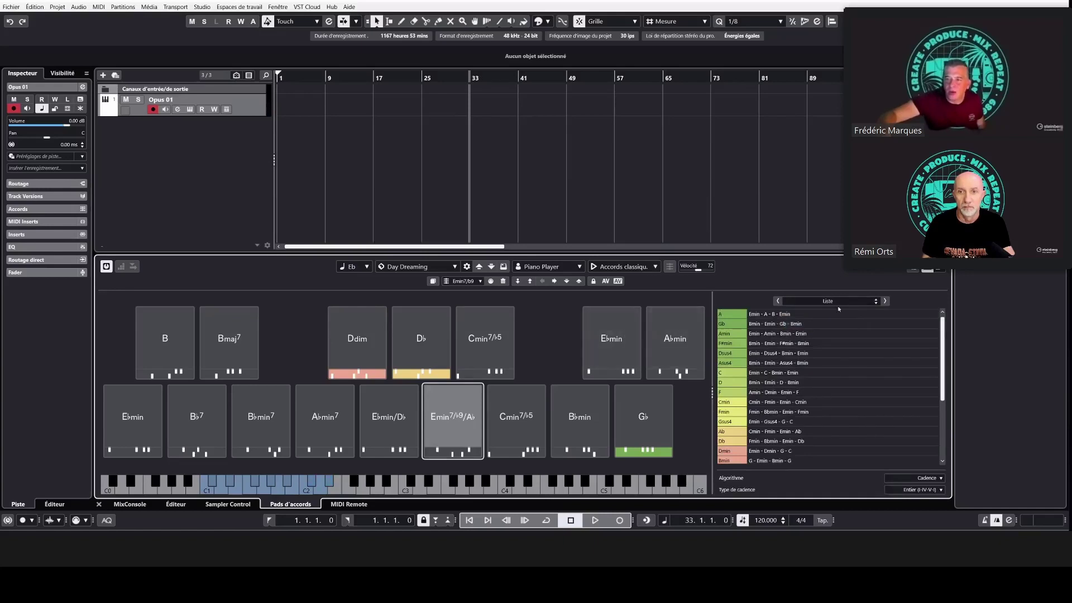
left_click(788, 347)
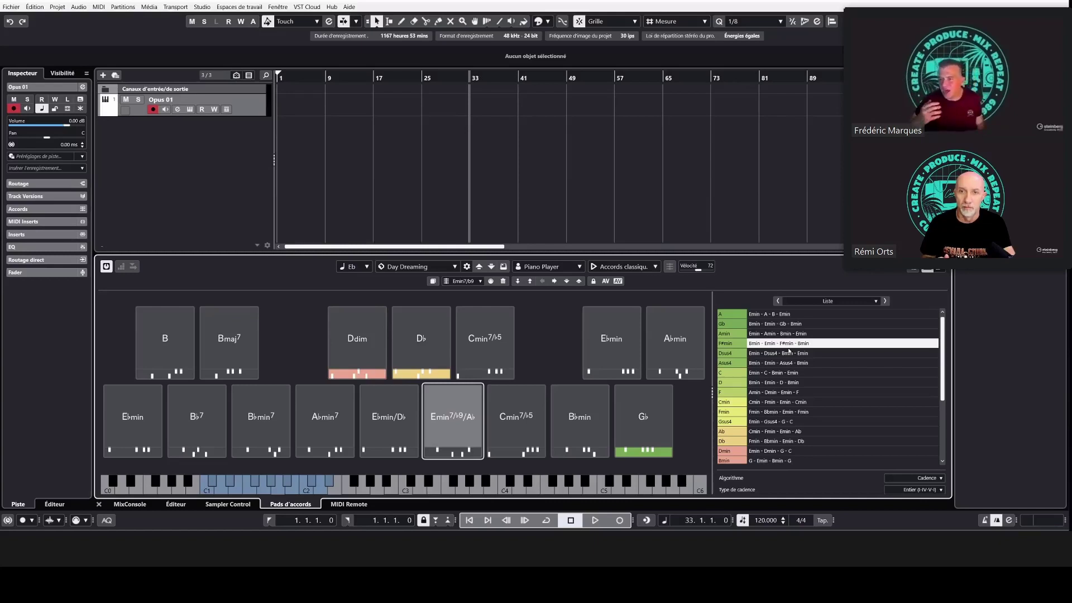
scroll(758, 422, "down", 5)
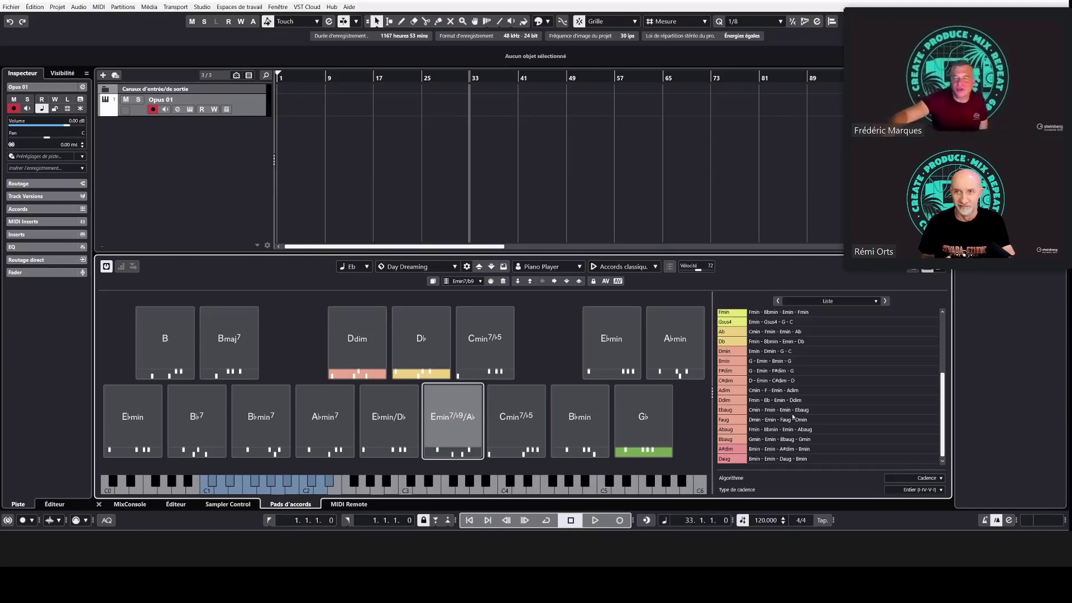
scroll(790, 422, "up", 5)
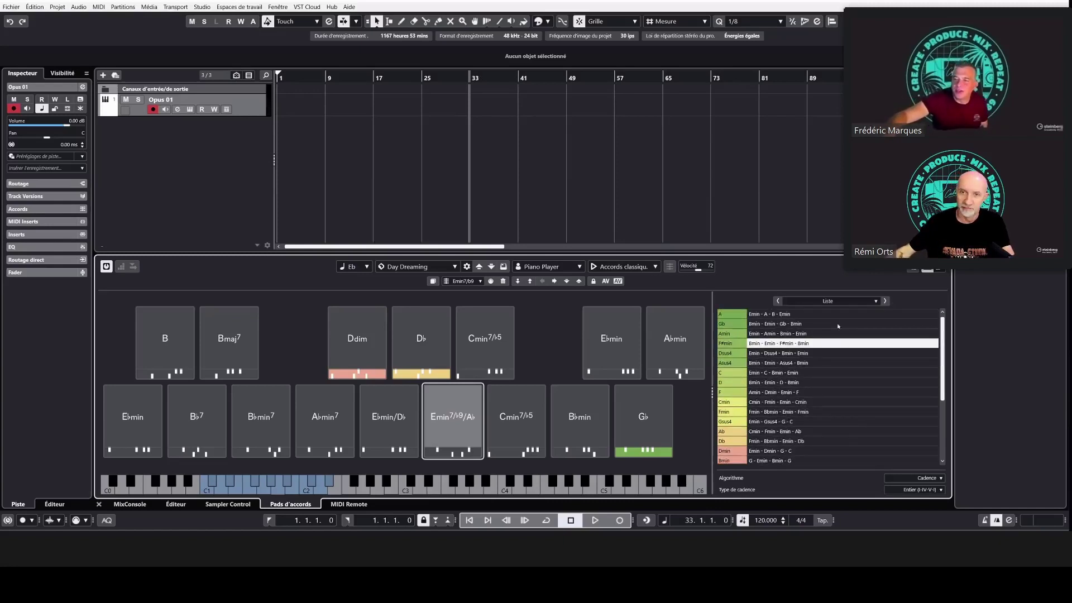
Show the circle of fifths and audition its central Ebmin and the G#min chord
left_click(831, 301)
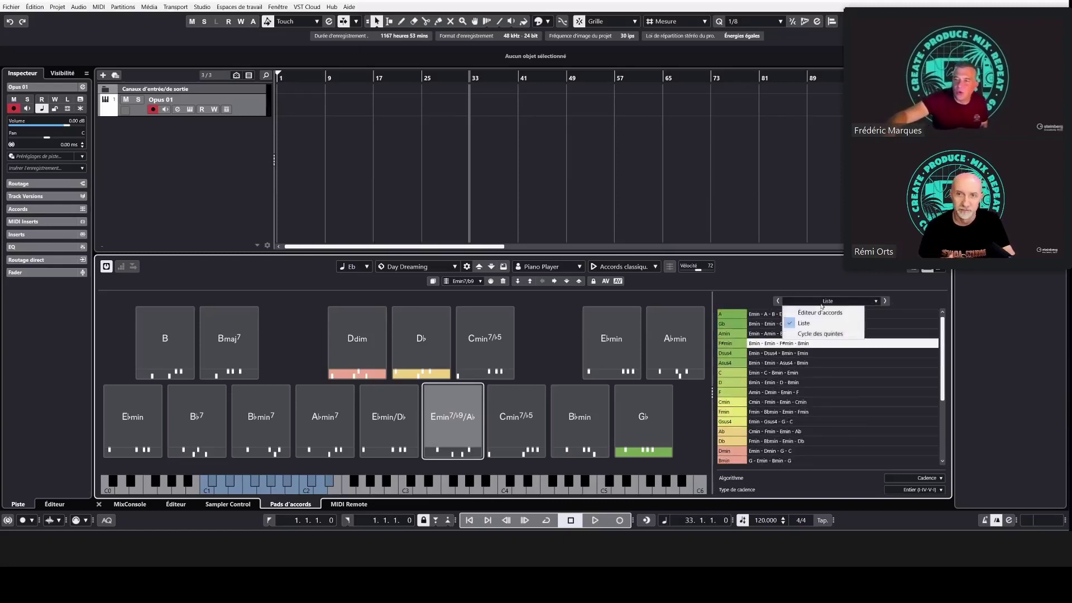
left_click(816, 335)
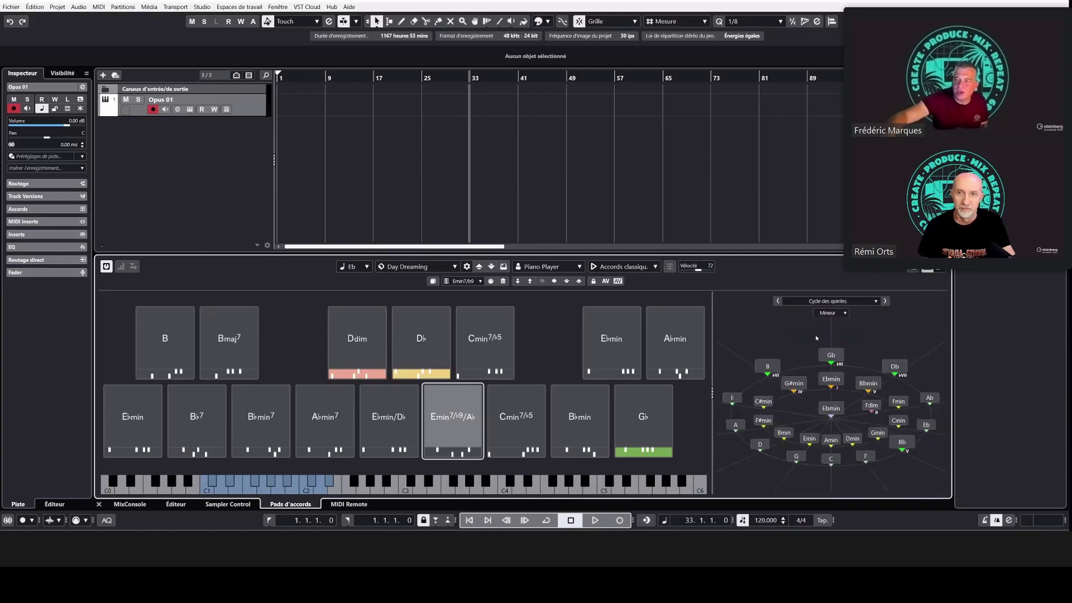
left_click(830, 408)
left_click(793, 383)
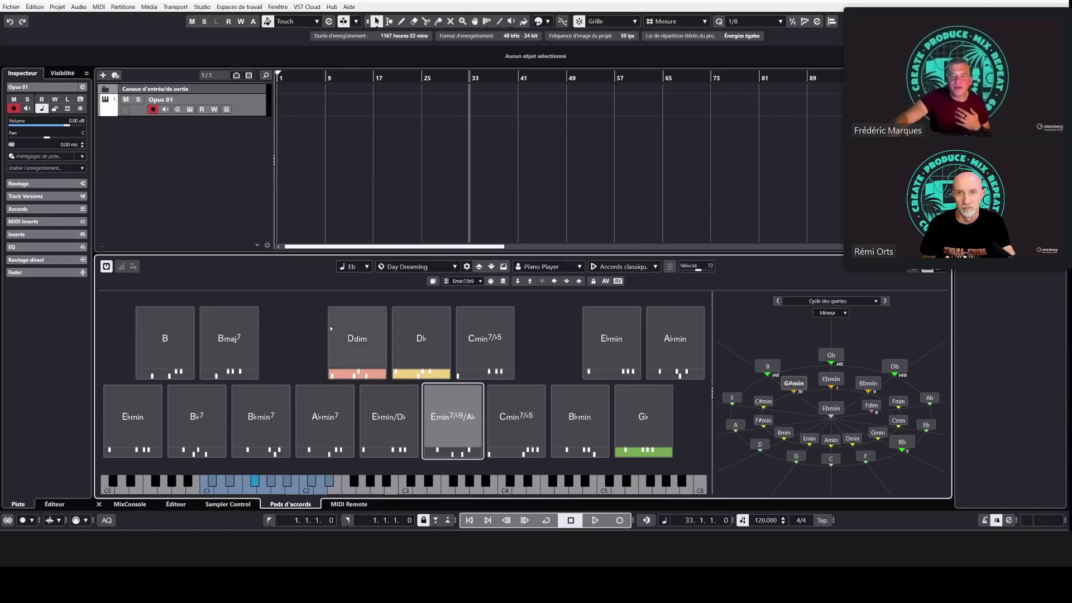
Play the Emin7/b9/Ab pad, shift its voicing, and change its tensions to turn the chord into Emin
left_click(430, 427)
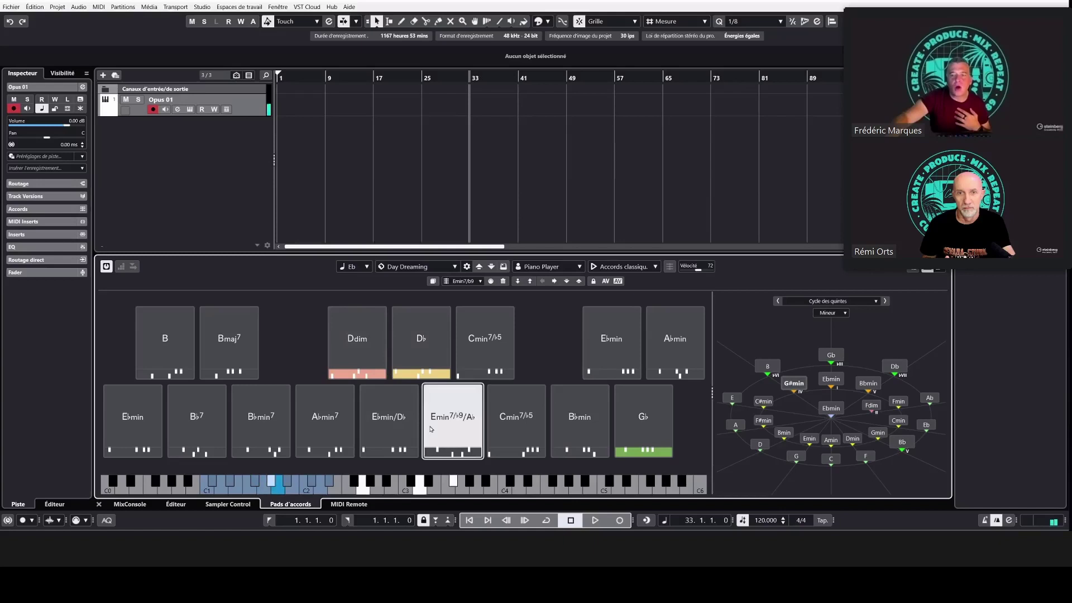
left_click(579, 283)
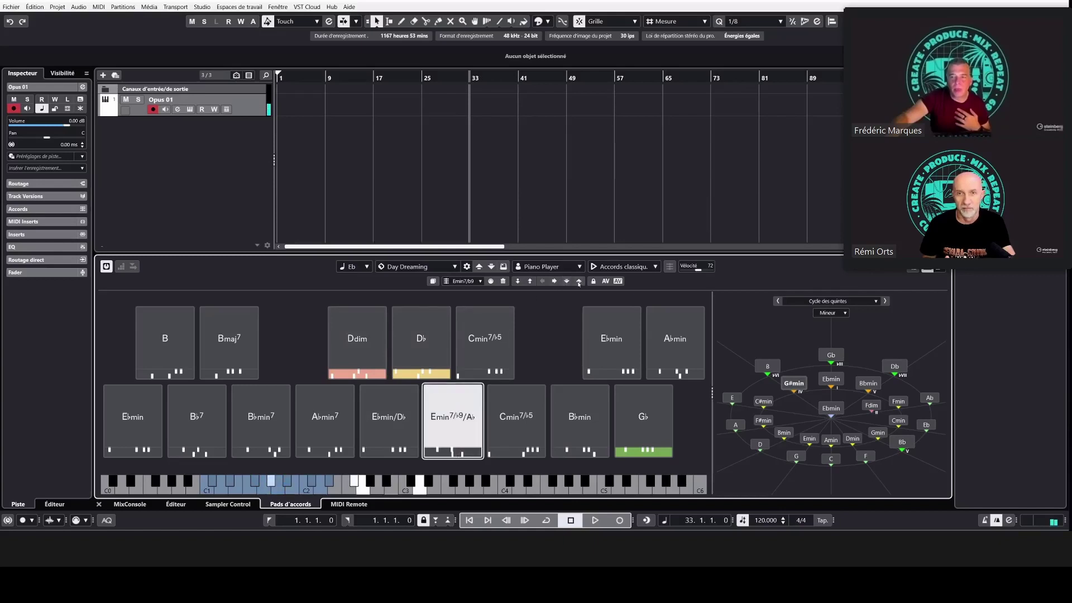
left_click(551, 284)
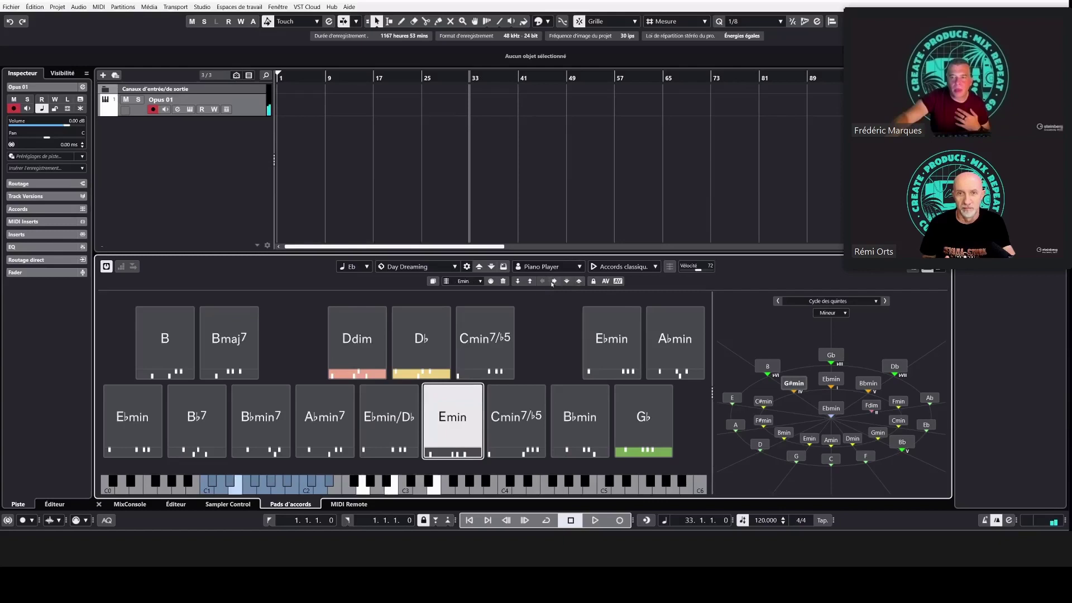
Set the chord pads' player mode to Pattern and load the Guitar Pattern preset
left_click(564, 268)
left_click(610, 270)
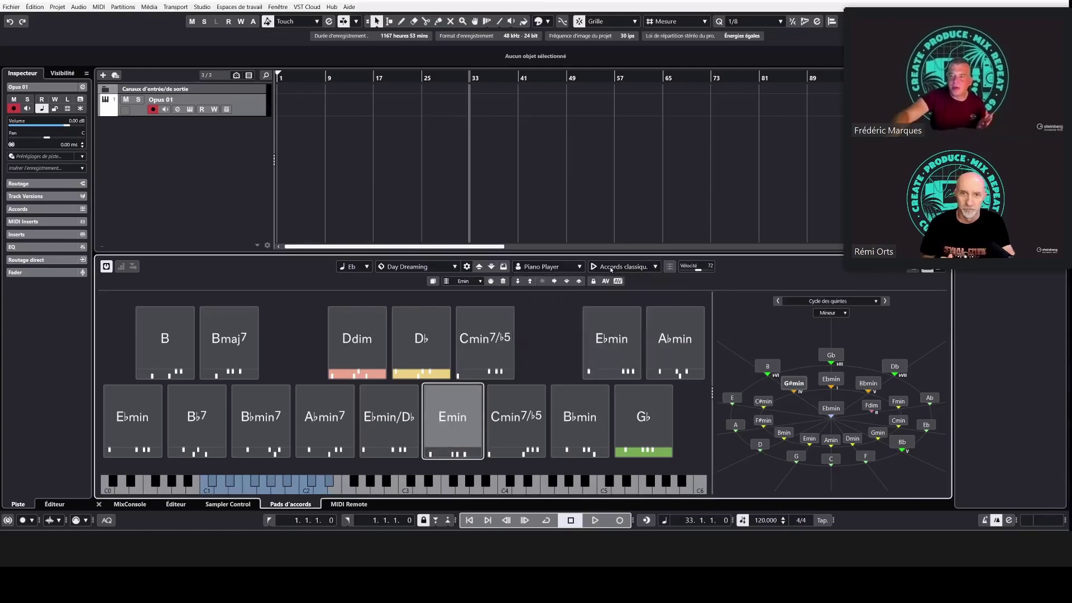
left_click(611, 270)
left_click(607, 327)
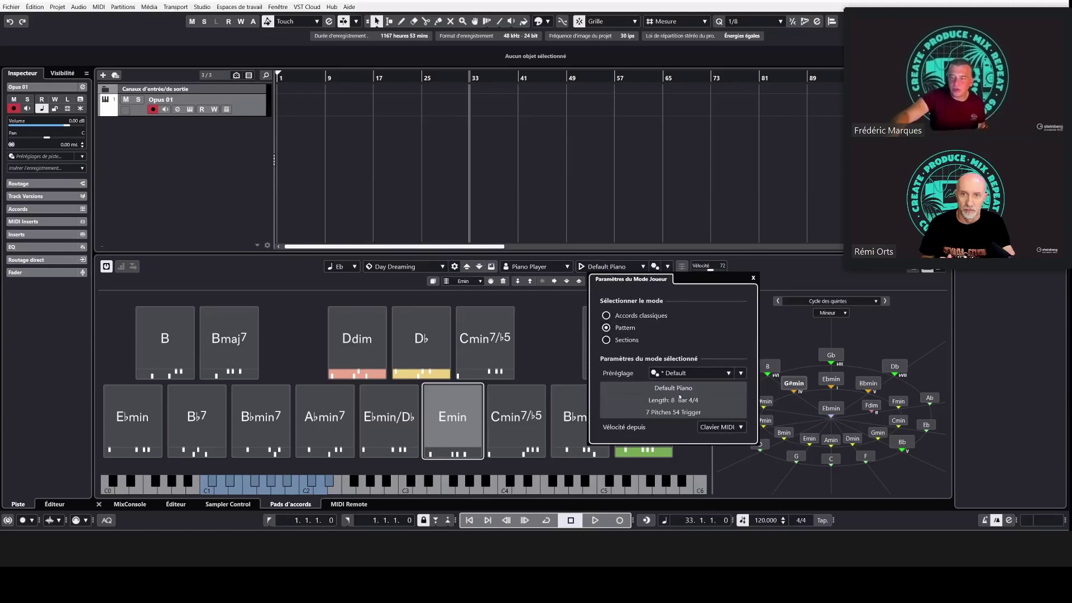
left_click(697, 373)
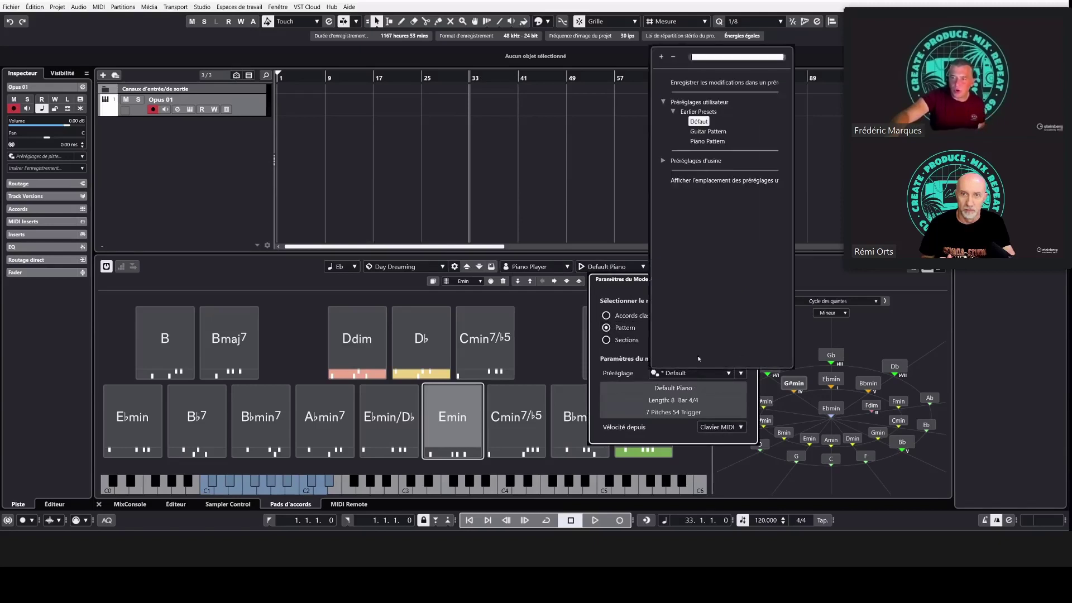
left_click(708, 131)
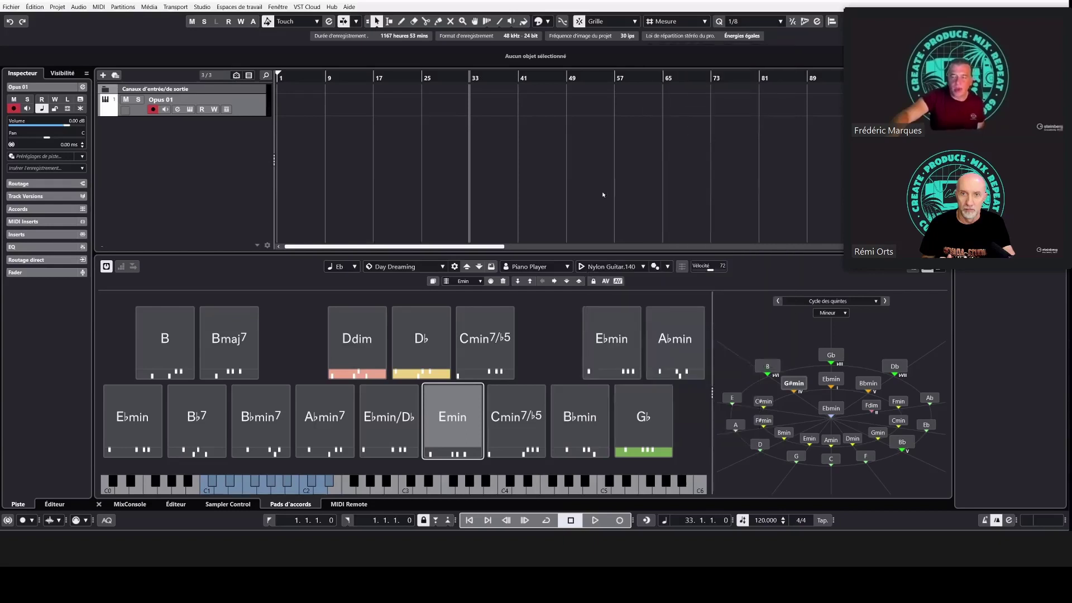